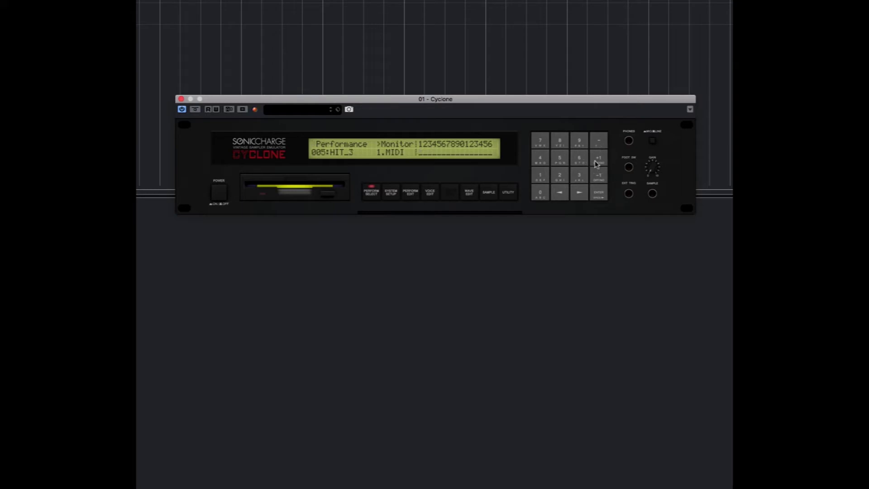
Audition the orchestra hit performances by advancing from 005:HIT_3 to 007:HIT_5
click(597, 164)
click(597, 163)
click(597, 164)
Open the setup load utility and insert the chorus disk image dbs503-chorus2-falsetto1.img
click(393, 195)
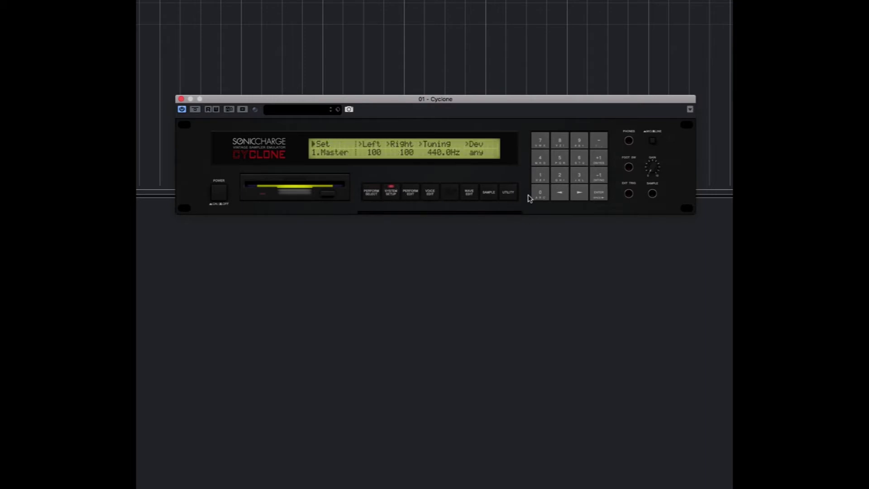
click(508, 194)
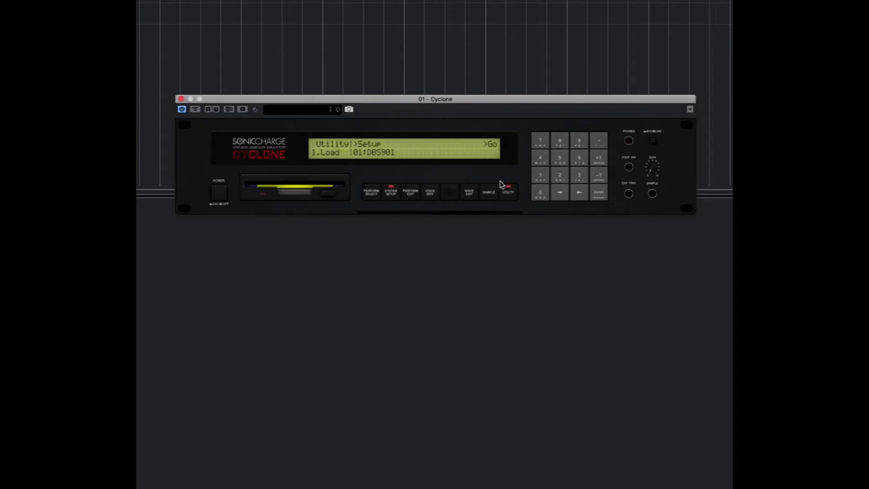
click(491, 195)
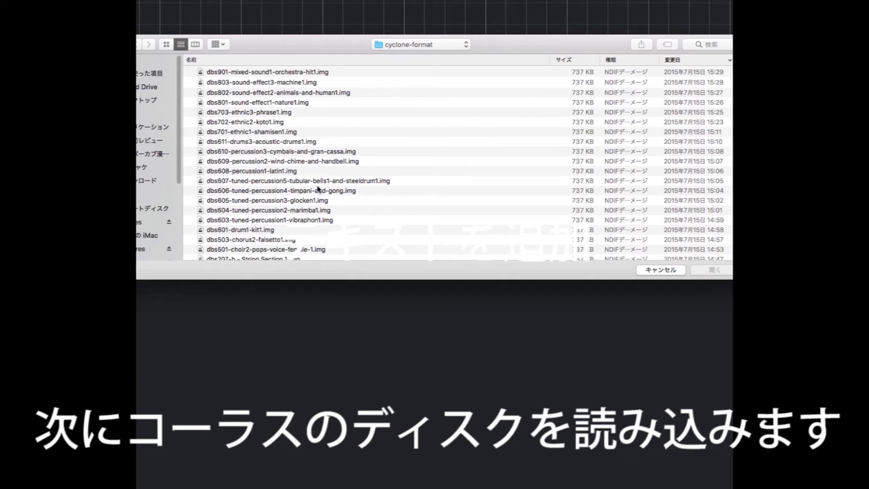
click(362, 240)
key(Return)
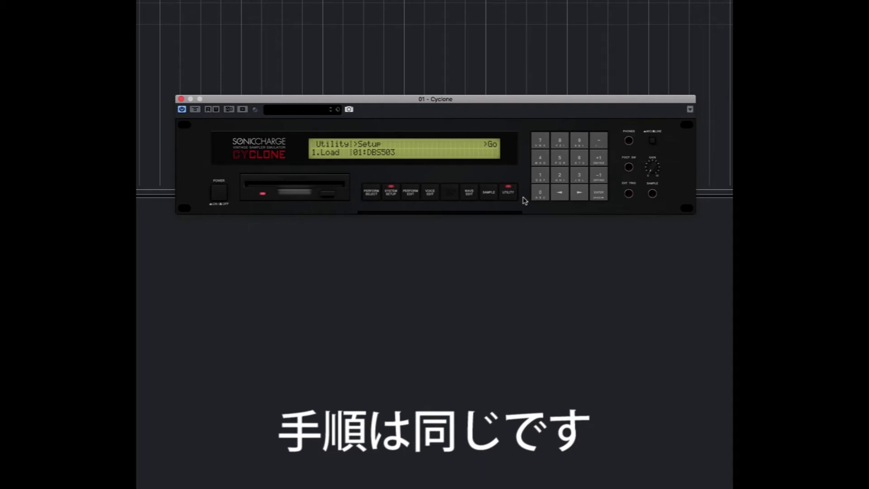
Load setup 01:DBS503 from the disk into the sampler and return to performance selection
click(389, 192)
click(508, 195)
click(587, 197)
click(588, 196)
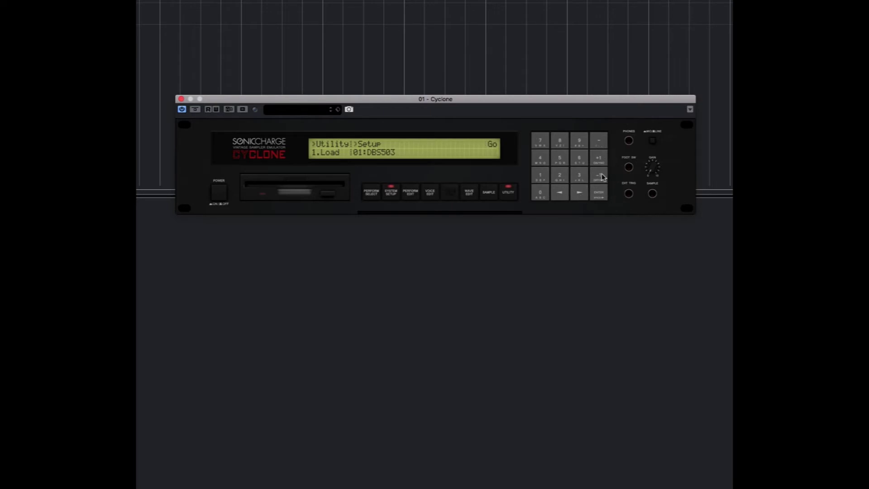
click(599, 161)
click(371, 195)
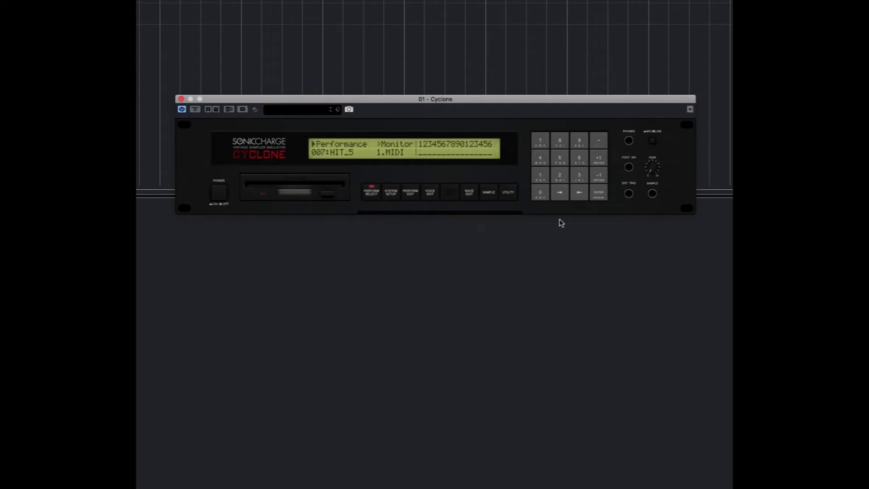
Advance through the remaining hit performances and select 017:OOH/AAH
click(597, 157)
click(598, 158)
click(598, 159)
click(598, 160)
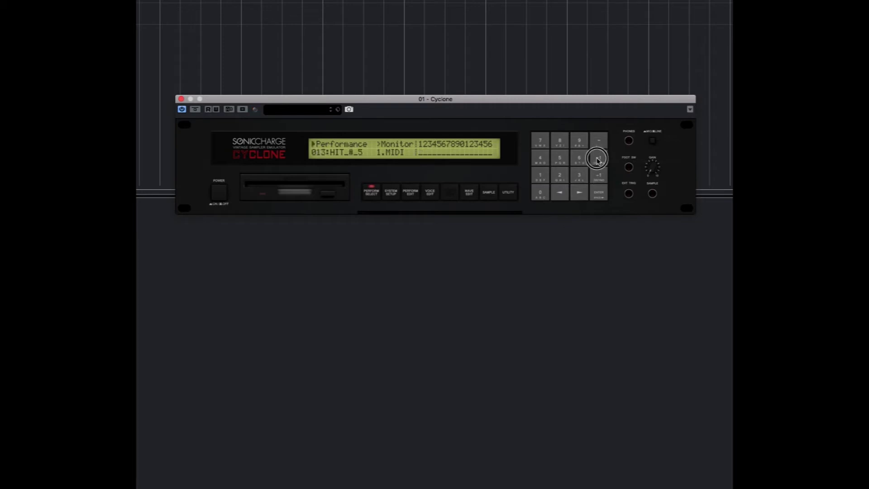
click(599, 160)
click(599, 160)
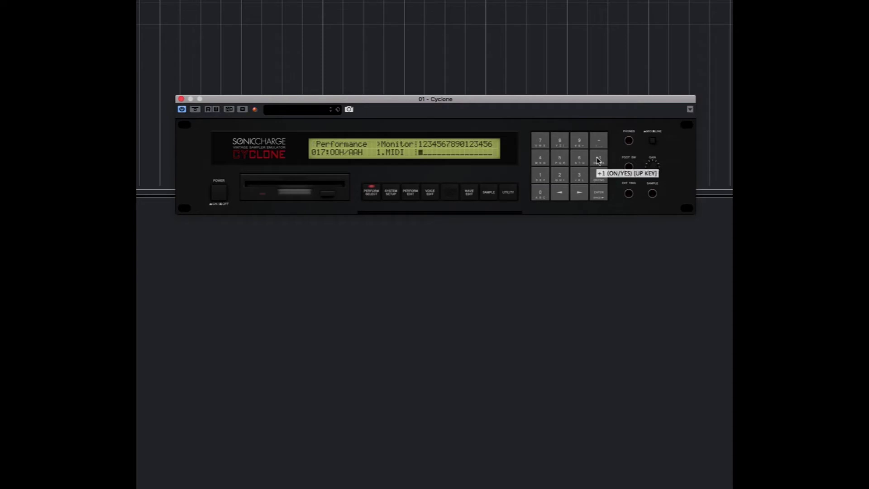
click(599, 176)
click(601, 166)
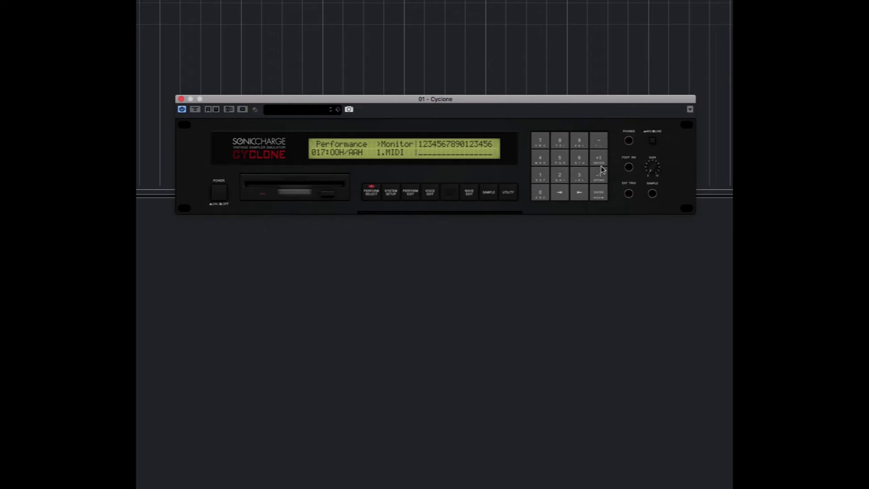
Audition the chorus performances one after another, from 018:CHORUS through 023:FILTER_M and past 026:FF-ATTAC
click(601, 163)
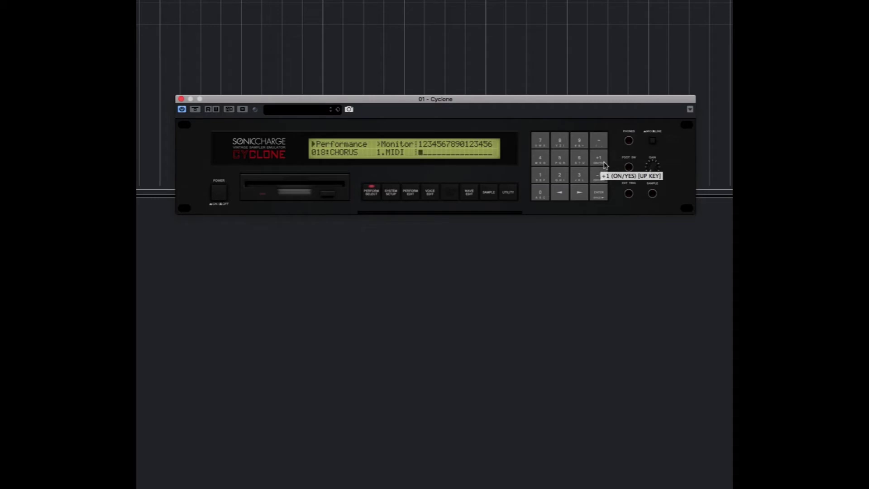
click(605, 166)
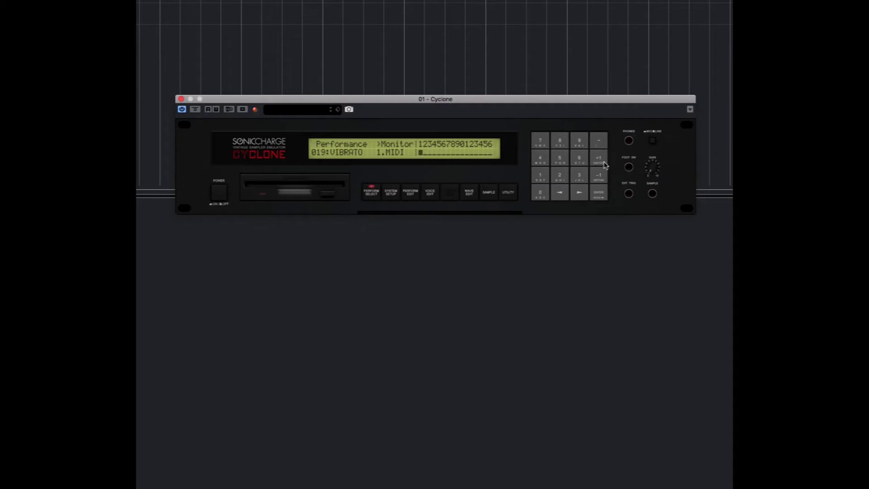
click(604, 165)
click(605, 165)
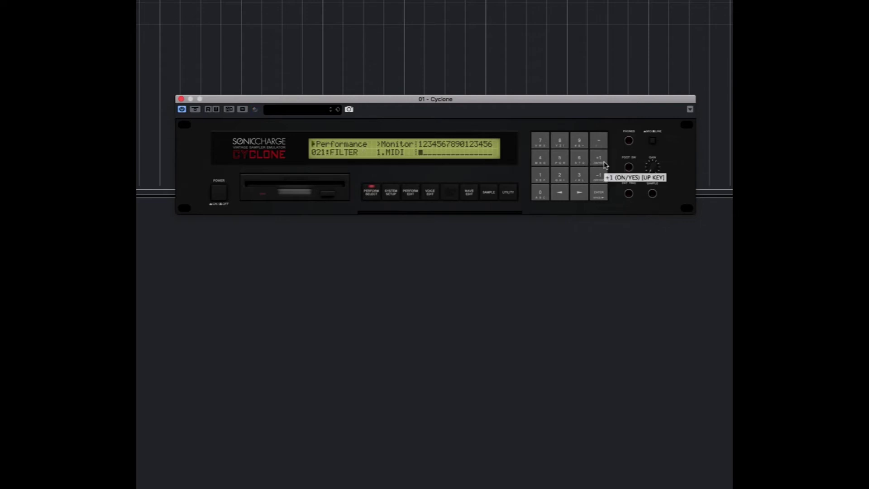
click(605, 166)
click(605, 166)
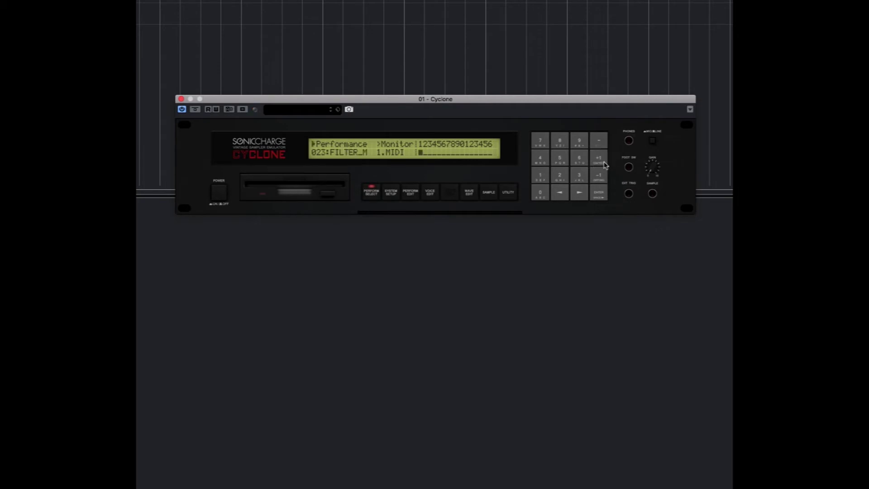
click(605, 166)
click(605, 165)
click(605, 165)
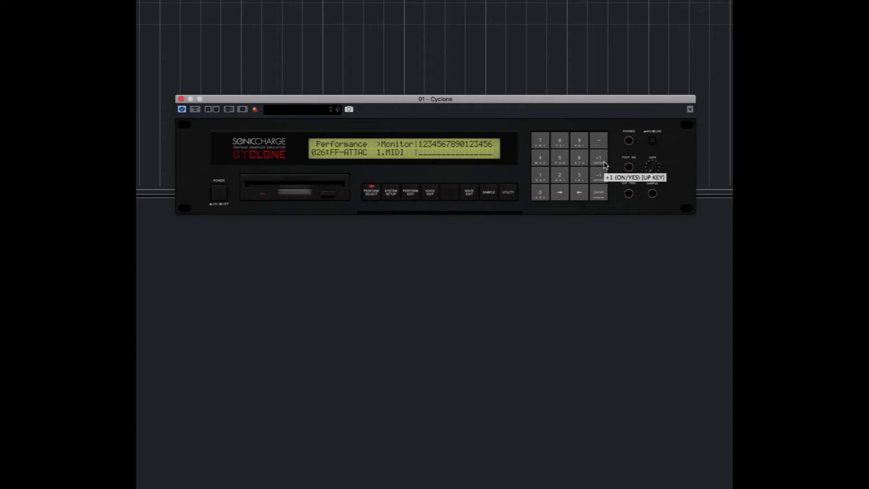
click(605, 165)
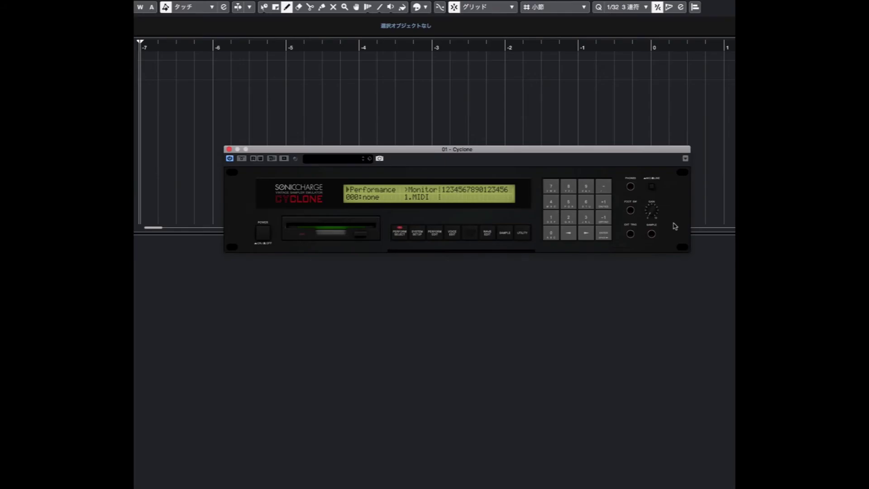
Load the single performance 01:FRENCH_H from the disk and return to performance editing
click(440, 234)
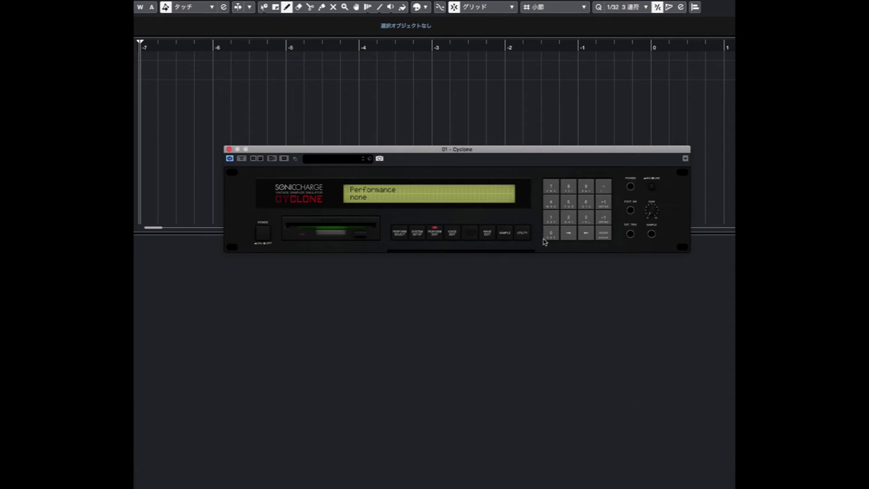
click(526, 235)
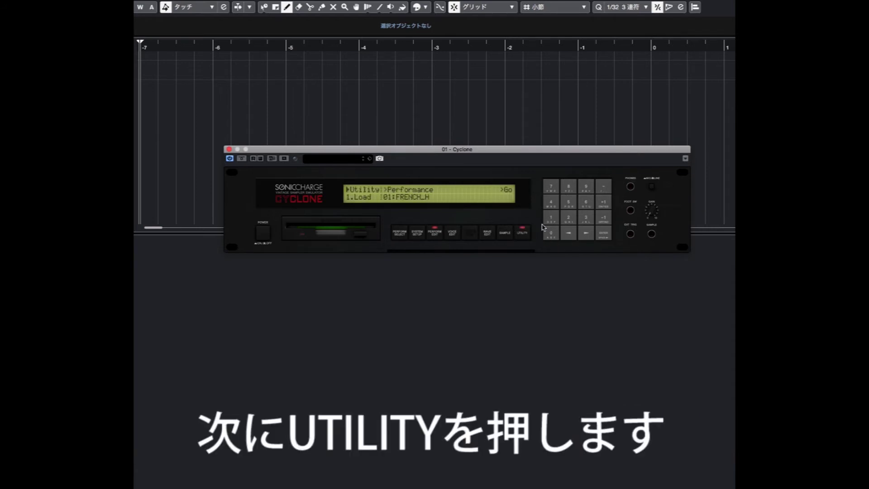
click(587, 234)
click(604, 234)
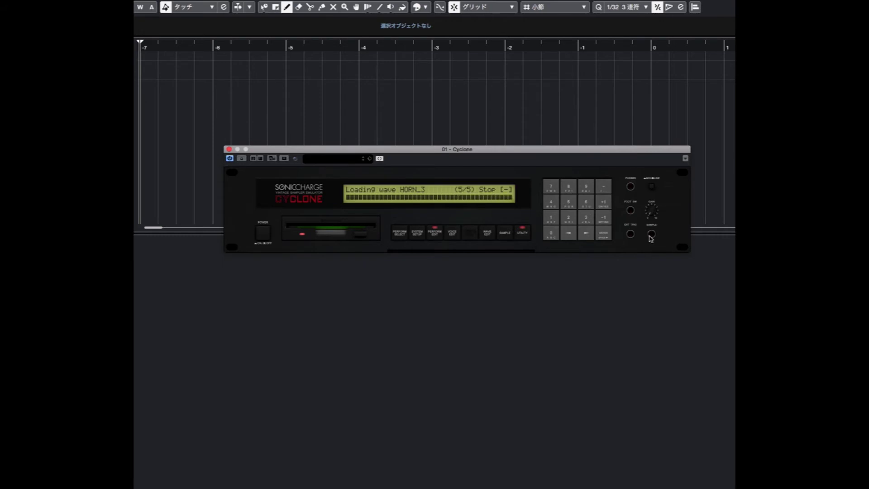
click(523, 233)
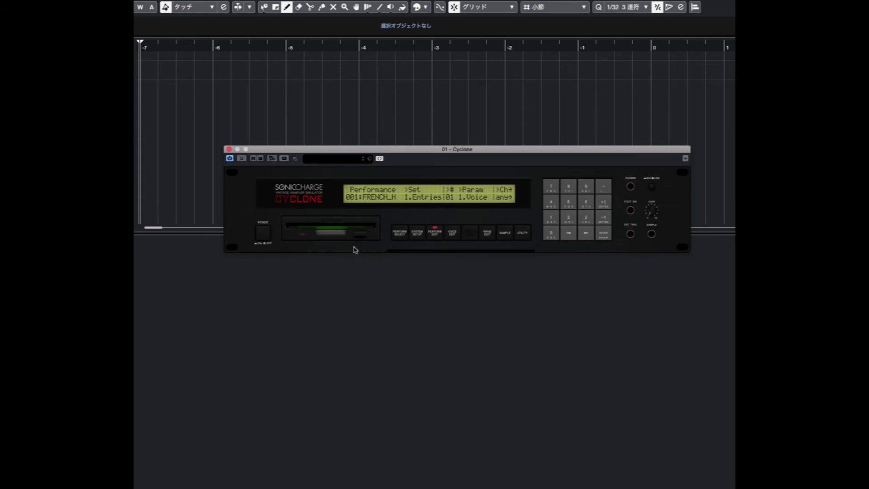
Power-cycle the sampler to clear its memory between disks, and open wave editing
click(260, 236)
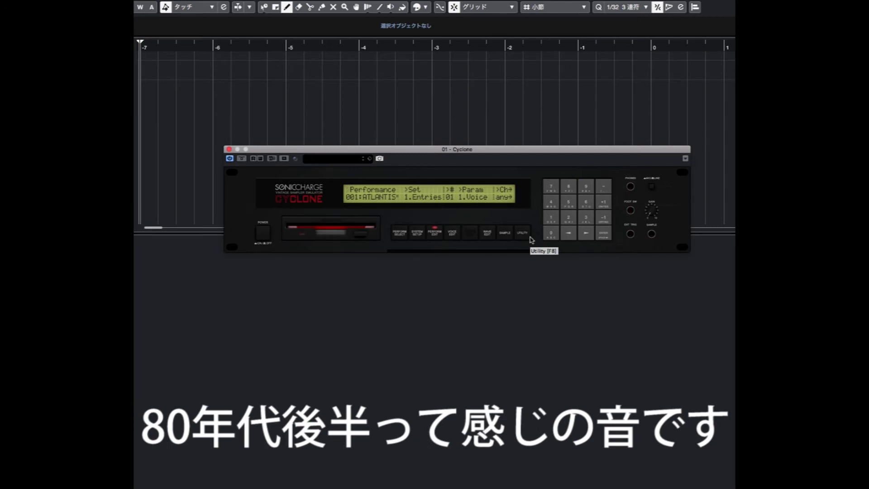
click(263, 234)
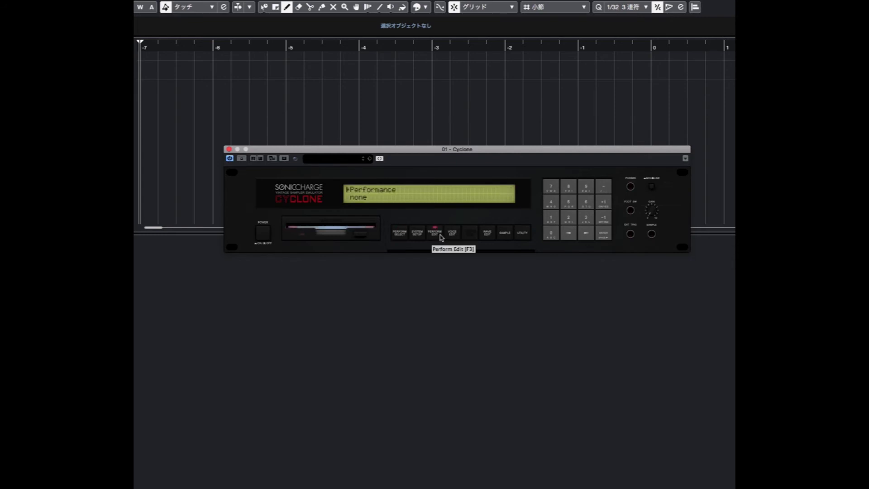
click(489, 235)
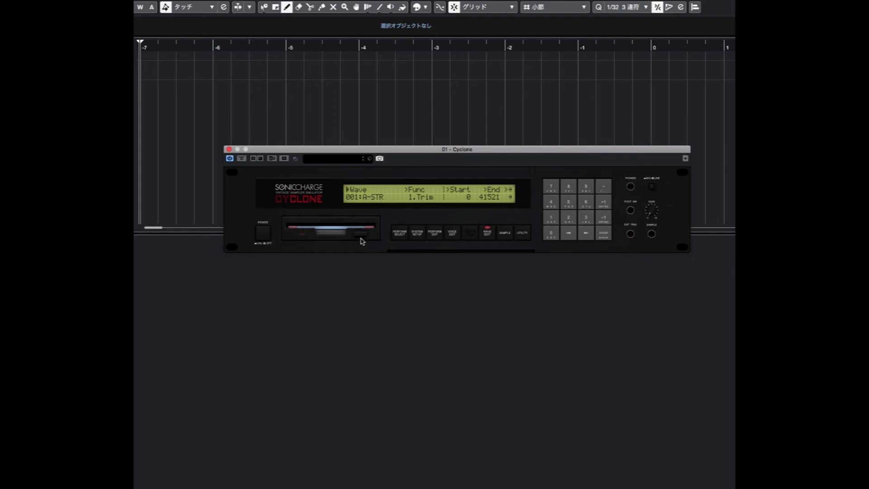
Load the single wave 01:A#3PFLUT from the disk with the wave load utility
click(436, 235)
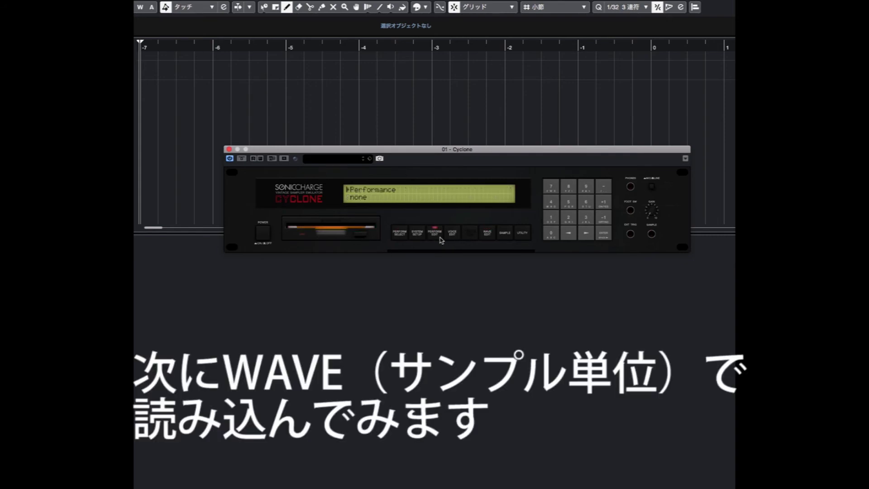
click(527, 240)
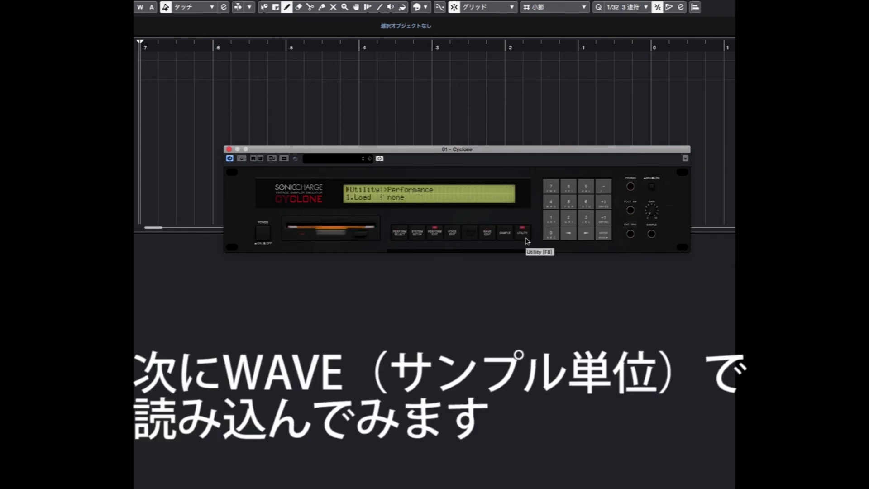
click(487, 235)
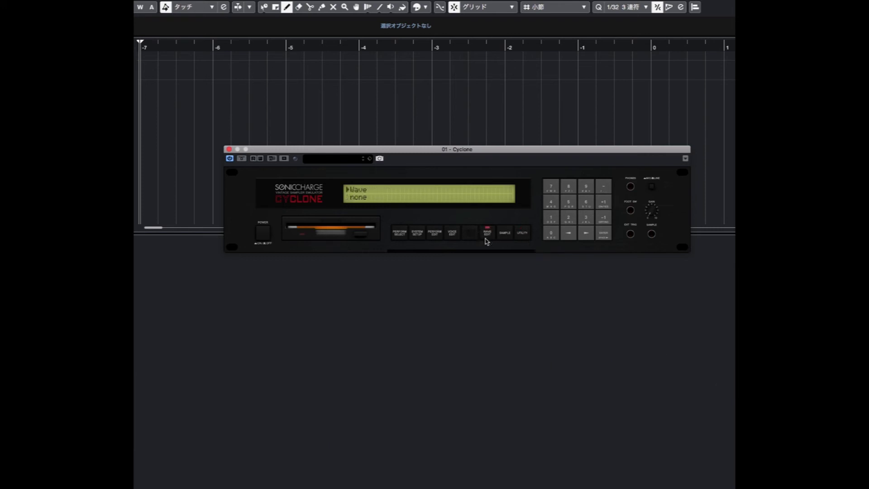
click(525, 241)
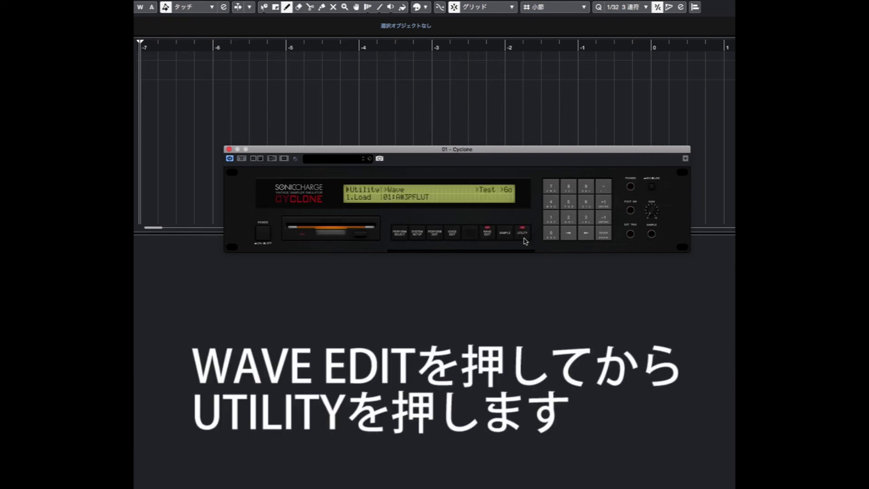
click(585, 240)
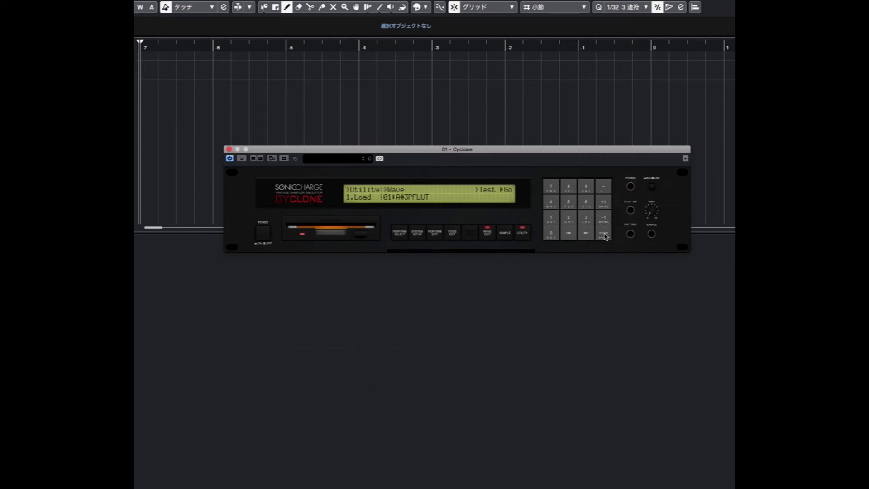
click(606, 235)
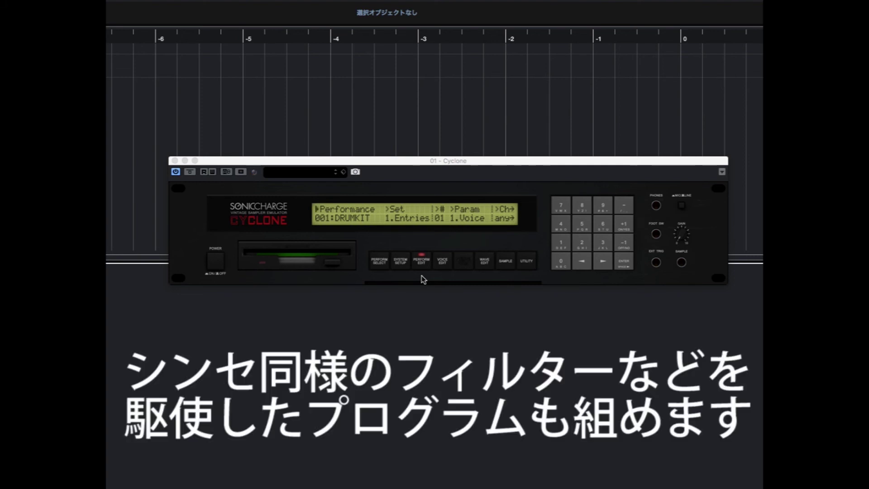
Step through the loaded performances in performance editing, from 001:DRUMKIT to 005:FRENCH_H
click(628, 229)
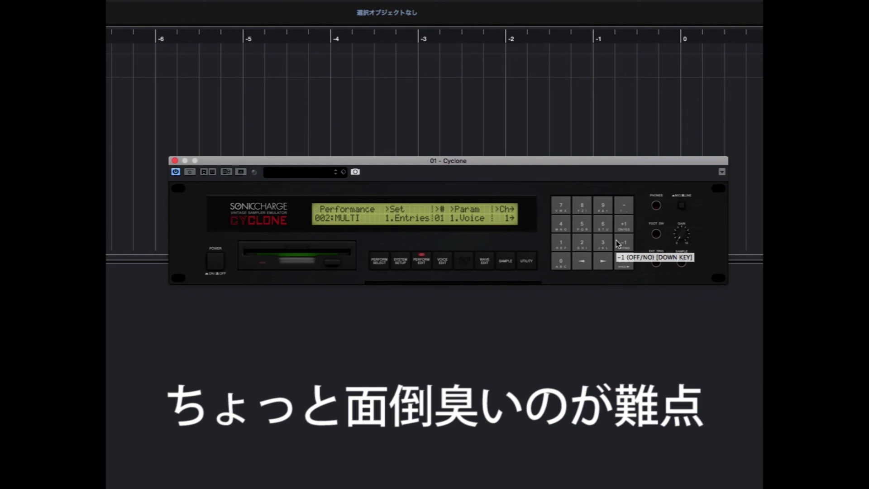
click(625, 229)
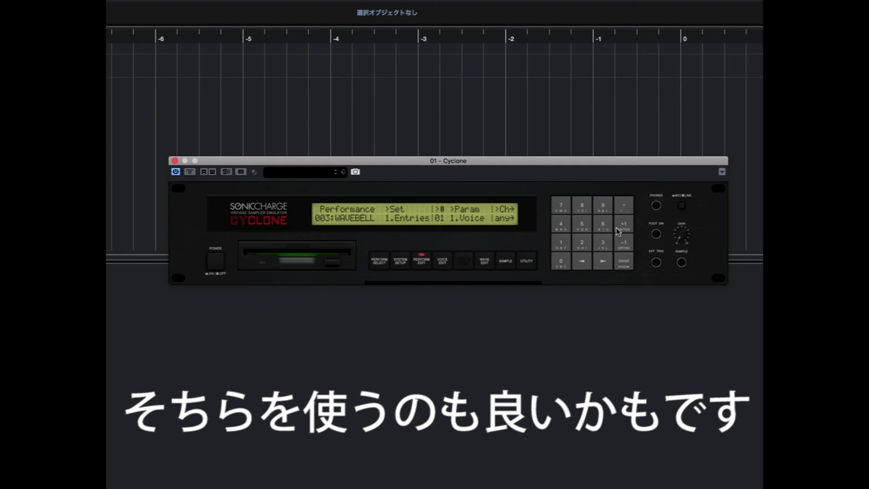
click(618, 231)
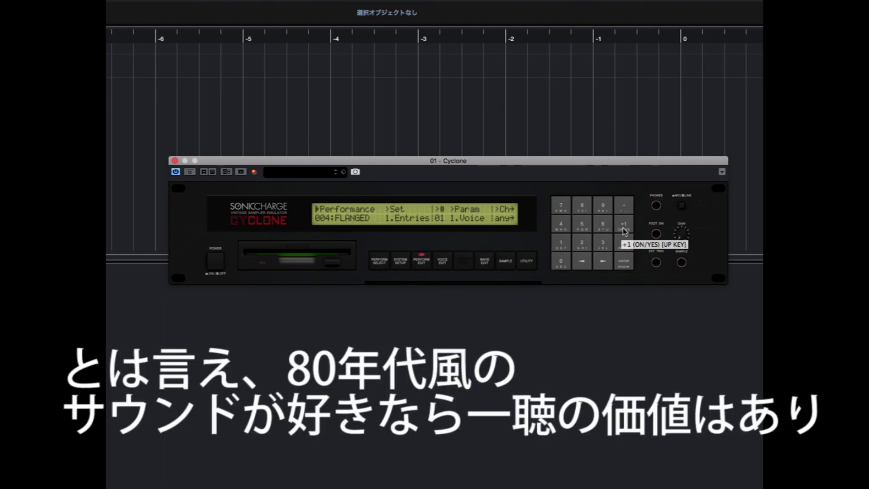
click(624, 229)
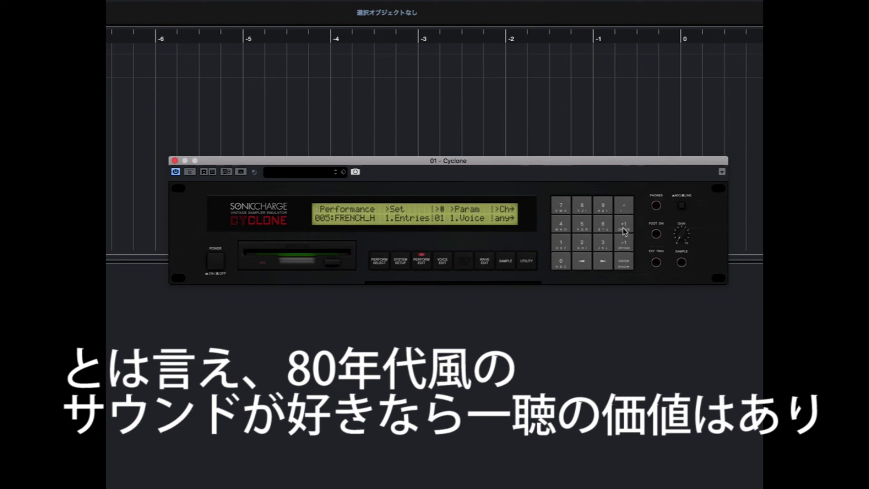